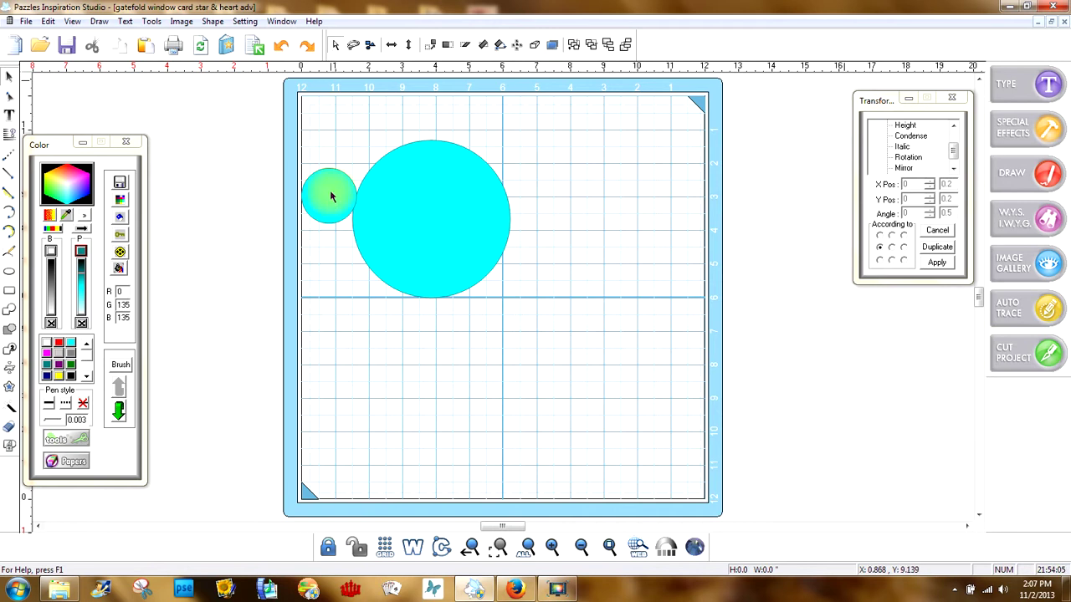
Redo the duplicated row of small circles and their ring arrangement around the big circle
click(310, 52)
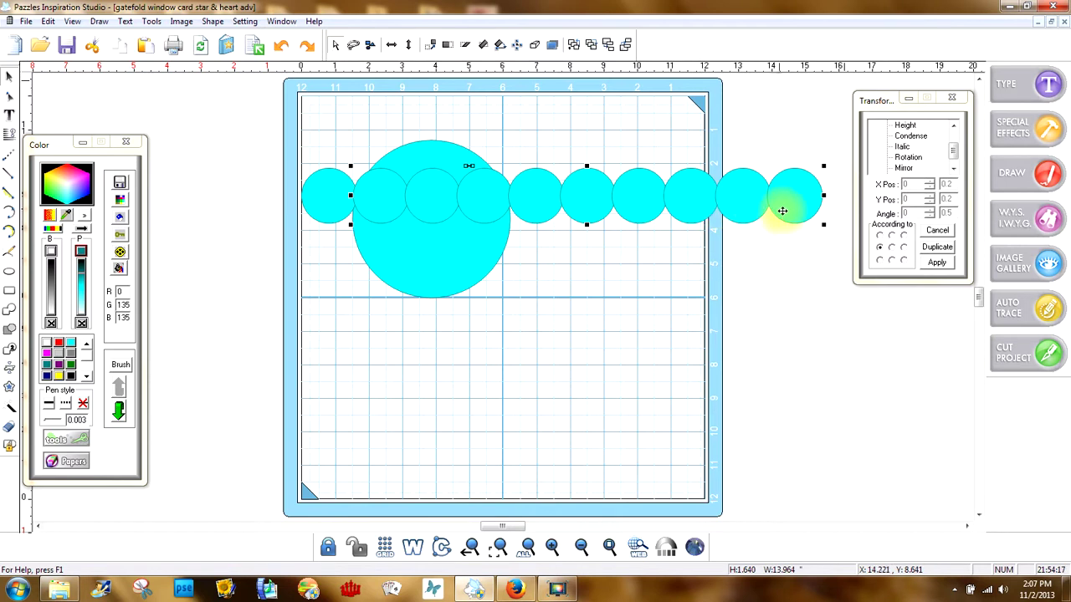
click(632, 317)
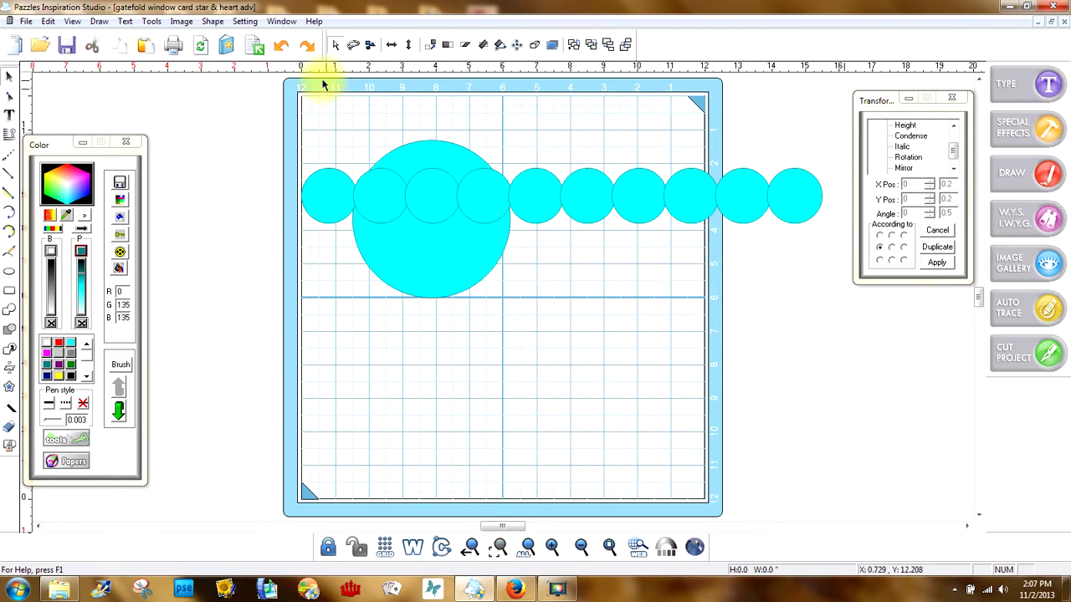
click(308, 50)
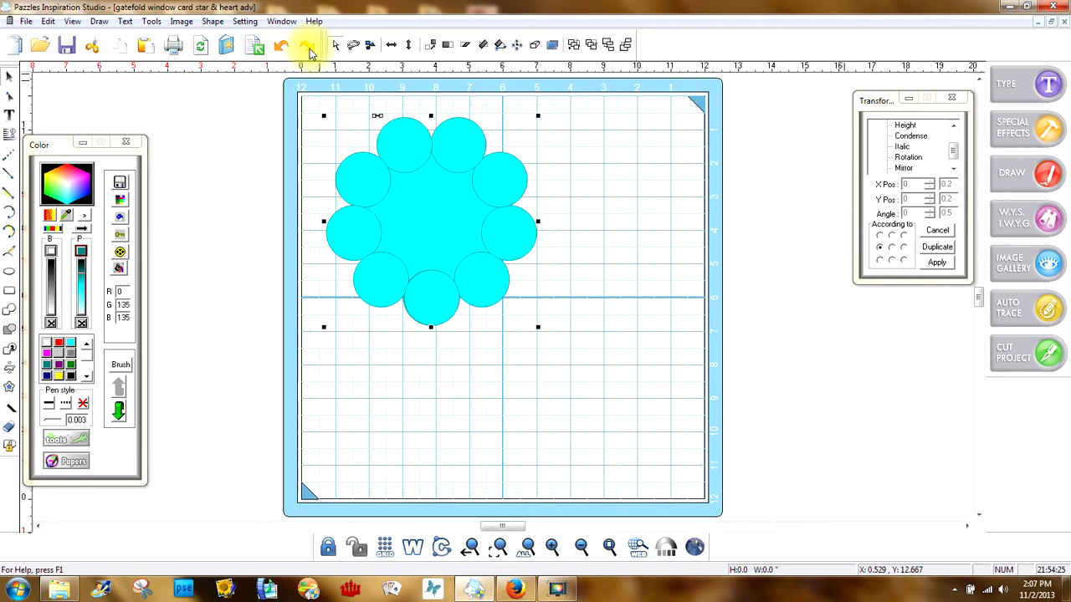
Deselect the flower ring and test selecting and deselecting the bottom small circle
click(443, 393)
click(432, 314)
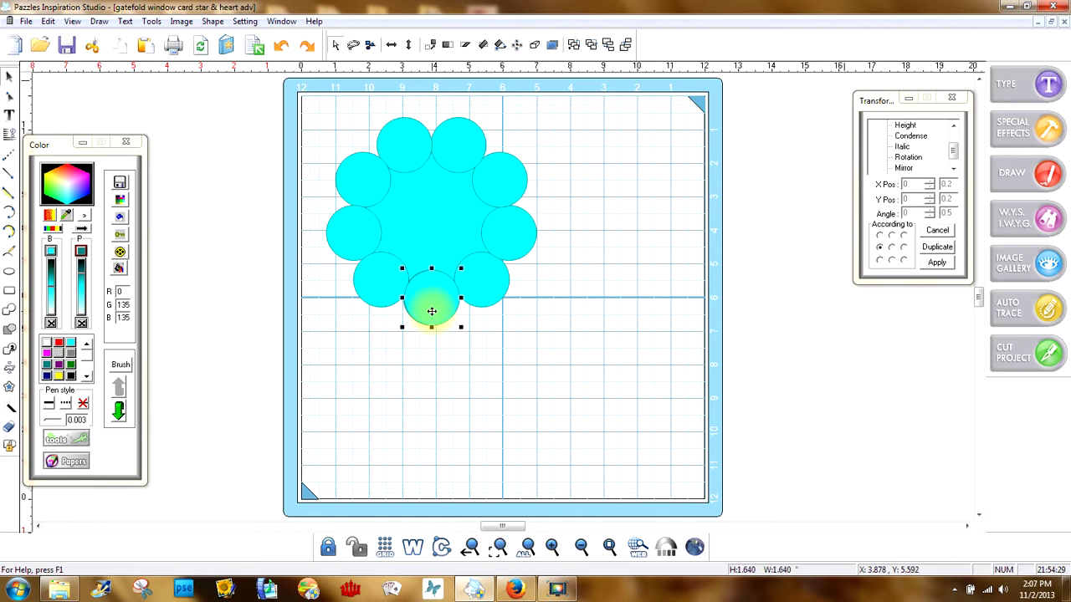
click(433, 314)
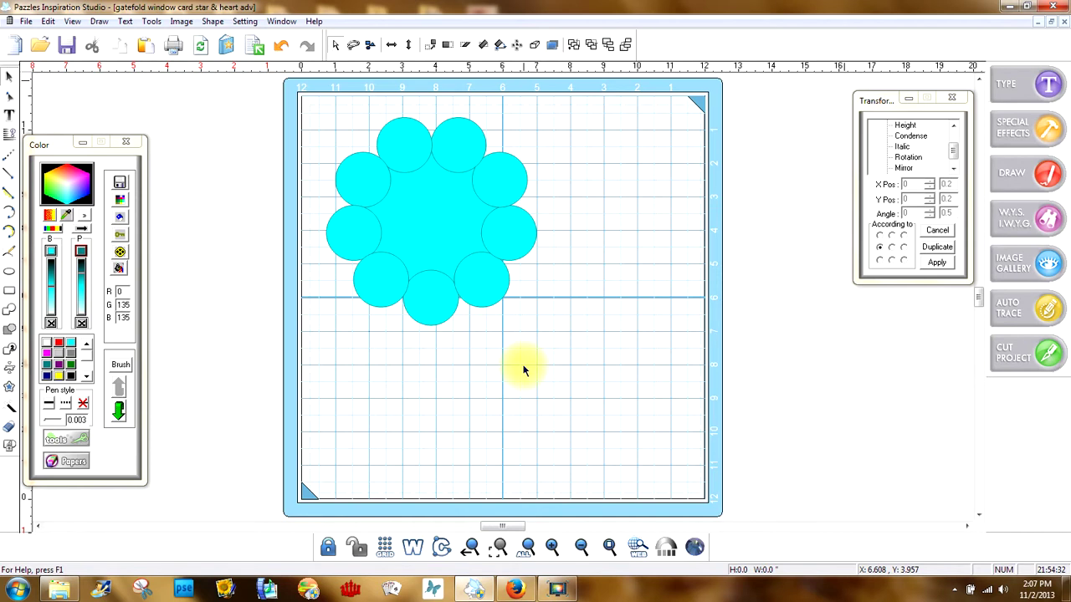
Undo three times, back to a single small circle beside the big one
click(287, 50)
click(286, 52)
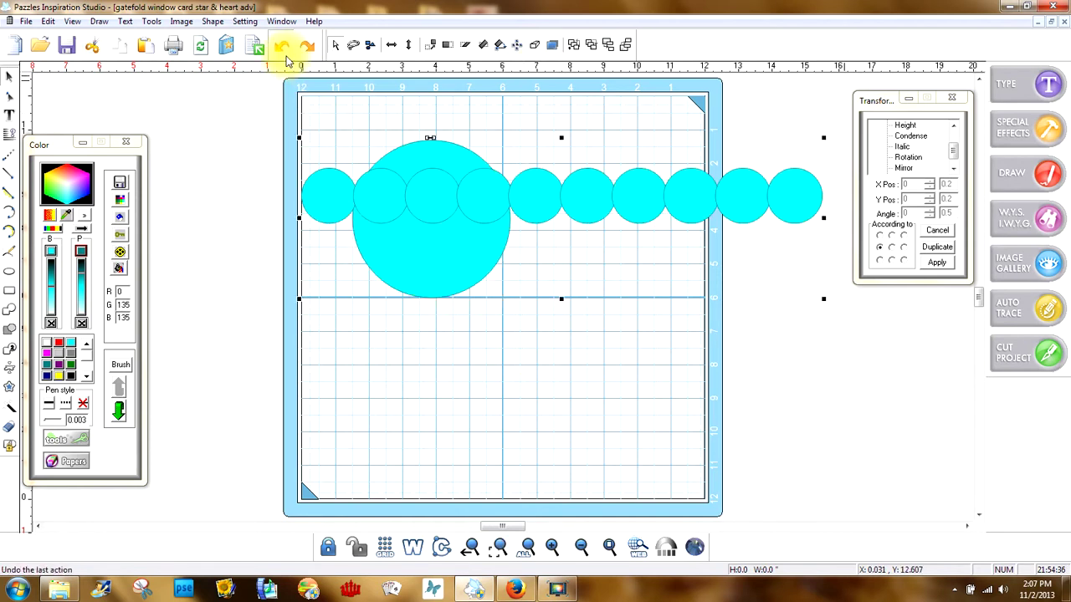
click(286, 57)
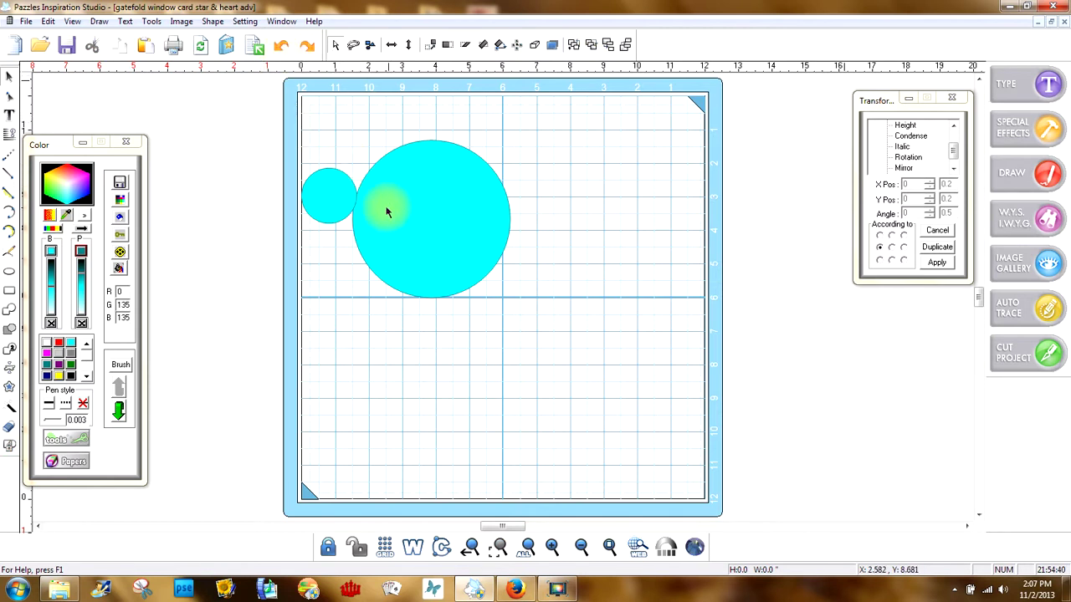
Multiply the small circle into 8 copies running rightward
right_click(331, 205)
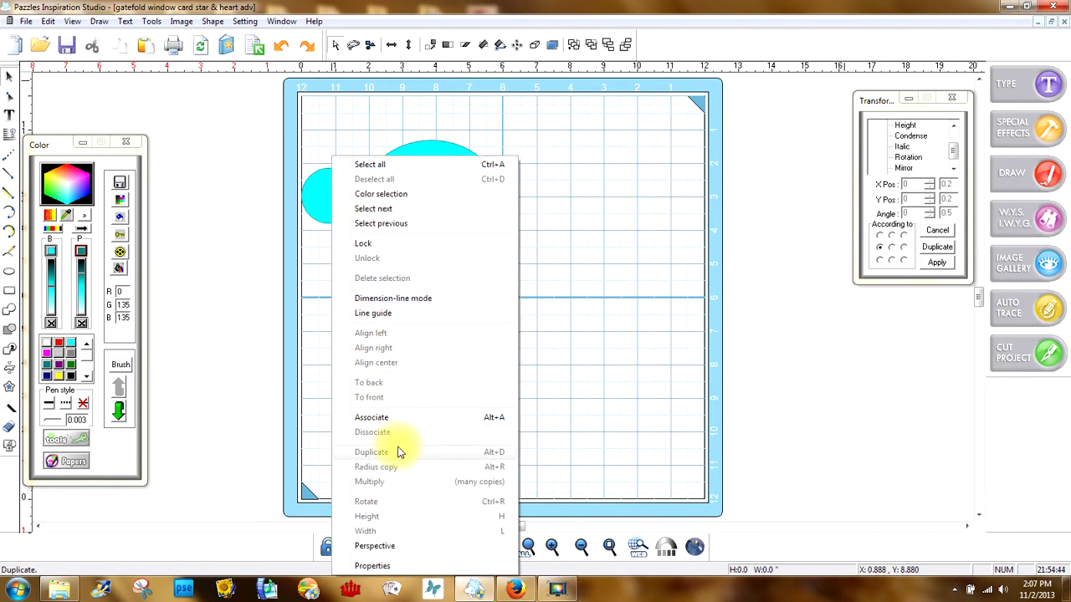
click(296, 394)
click(323, 198)
right_click(324, 194)
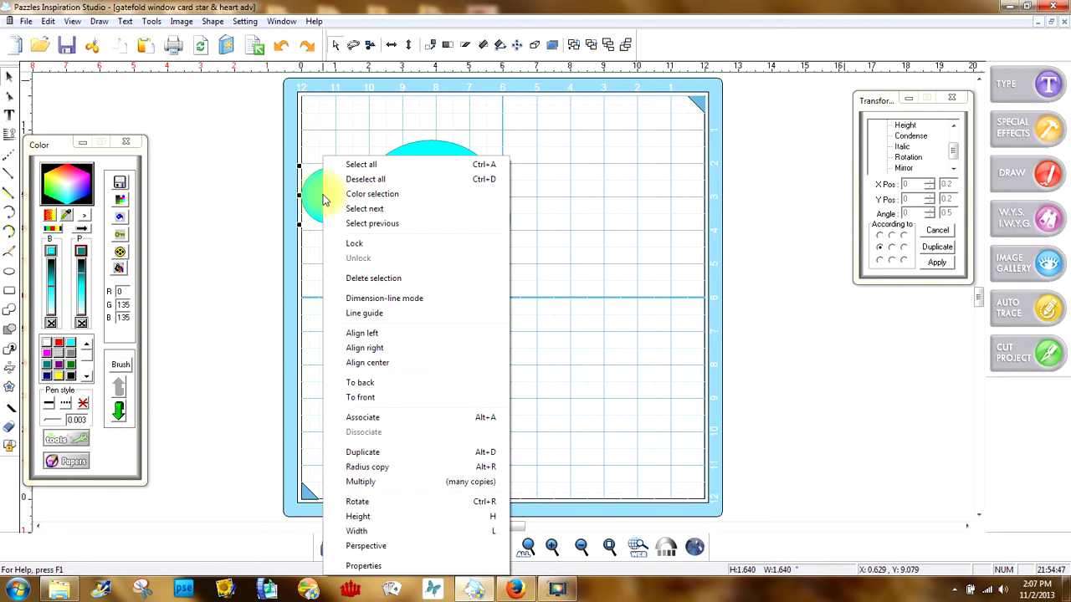
click(365, 484)
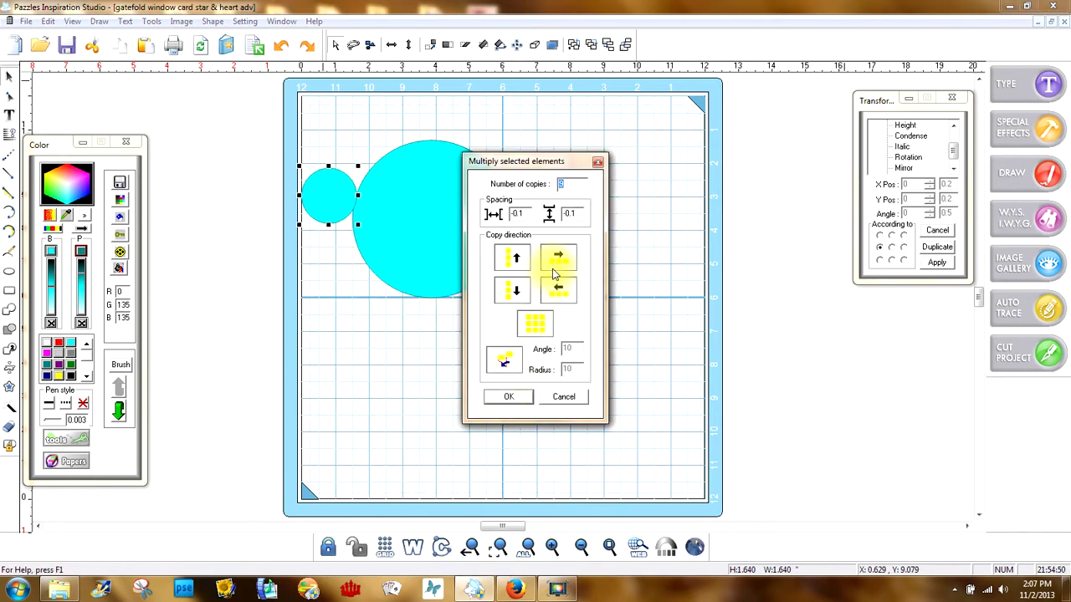
click(568, 184)
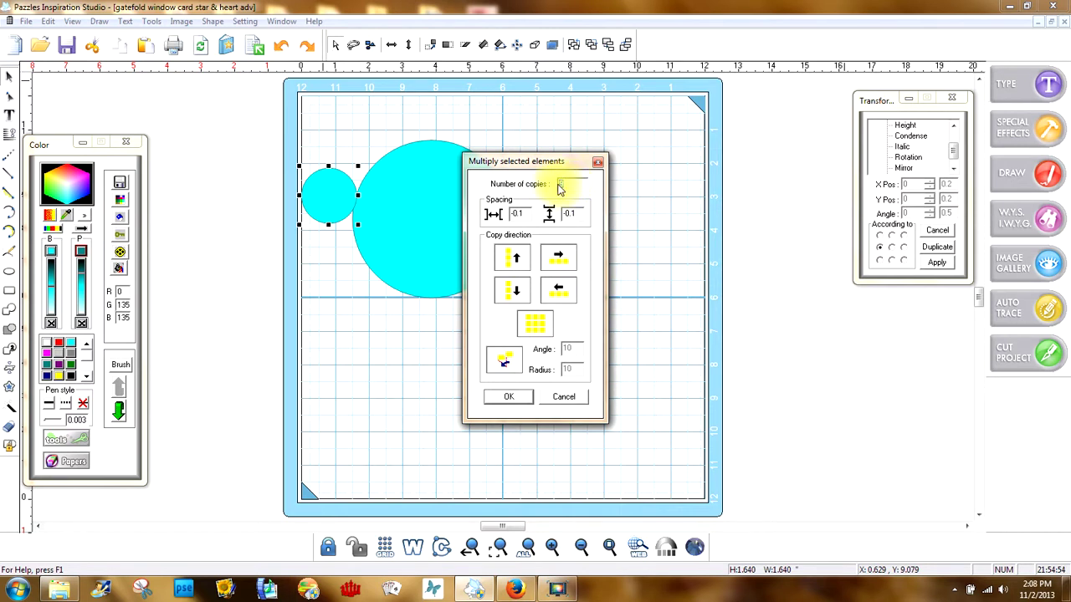
text(8)
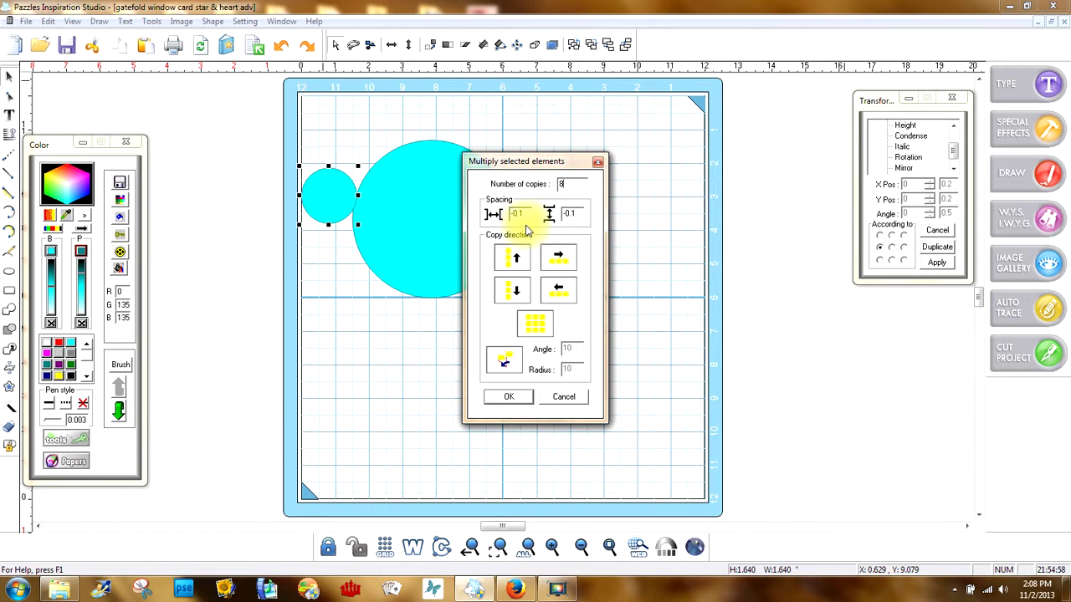
click(564, 259)
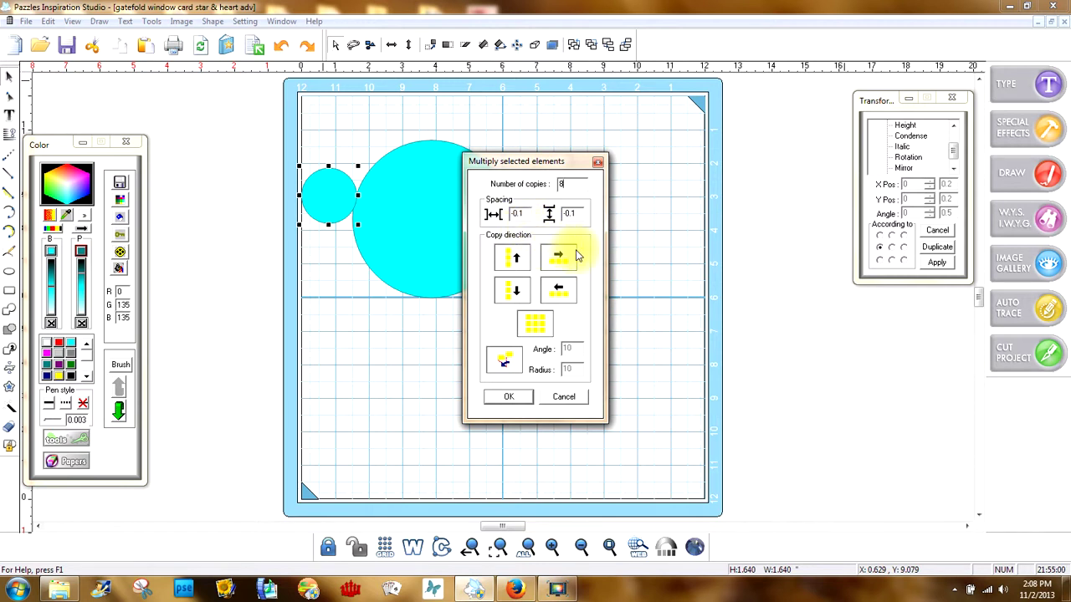
click(509, 396)
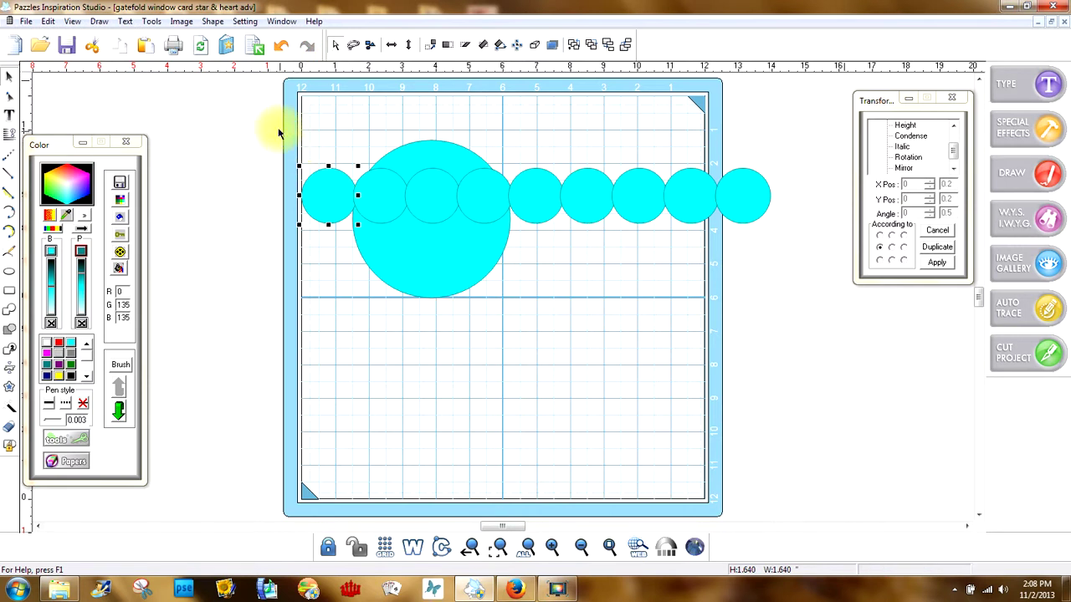
Fit the row of small circles around the big circle, centred on its outline, then deselect
drag(281, 115, 820, 342)
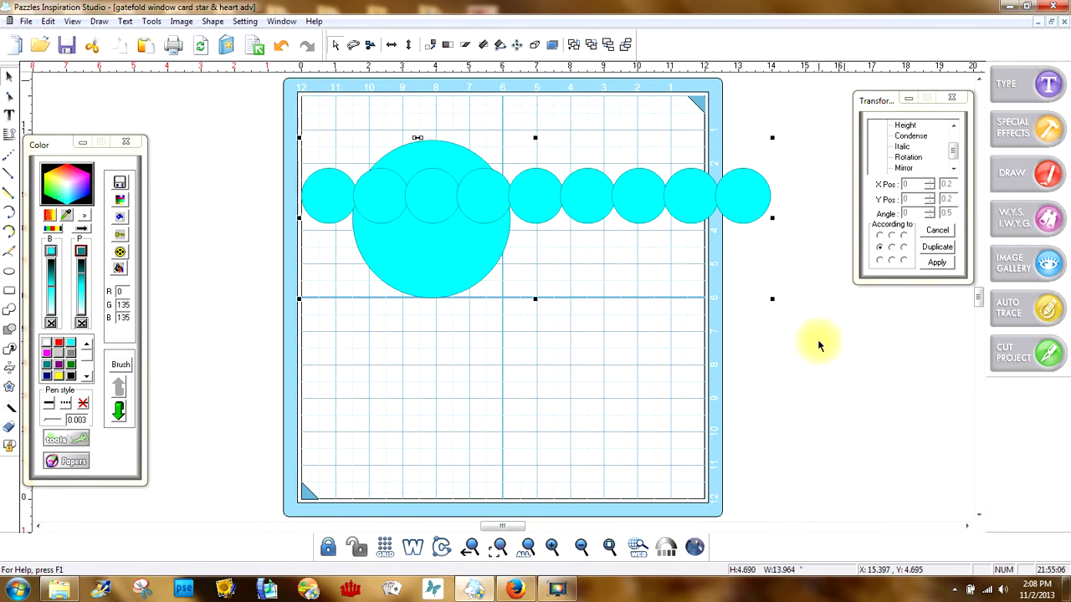
click(213, 23)
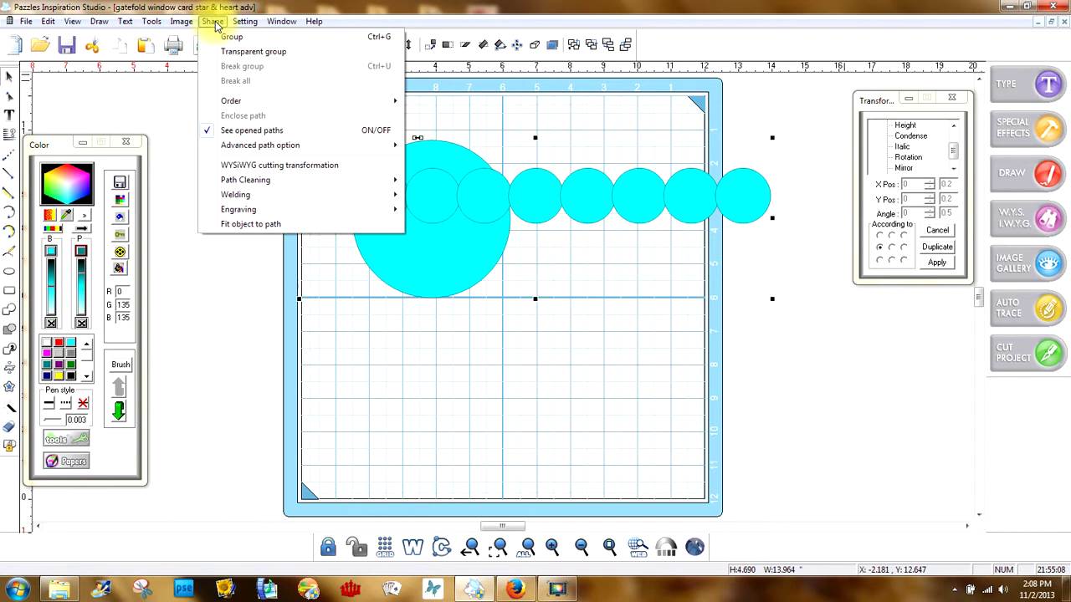
click(250, 224)
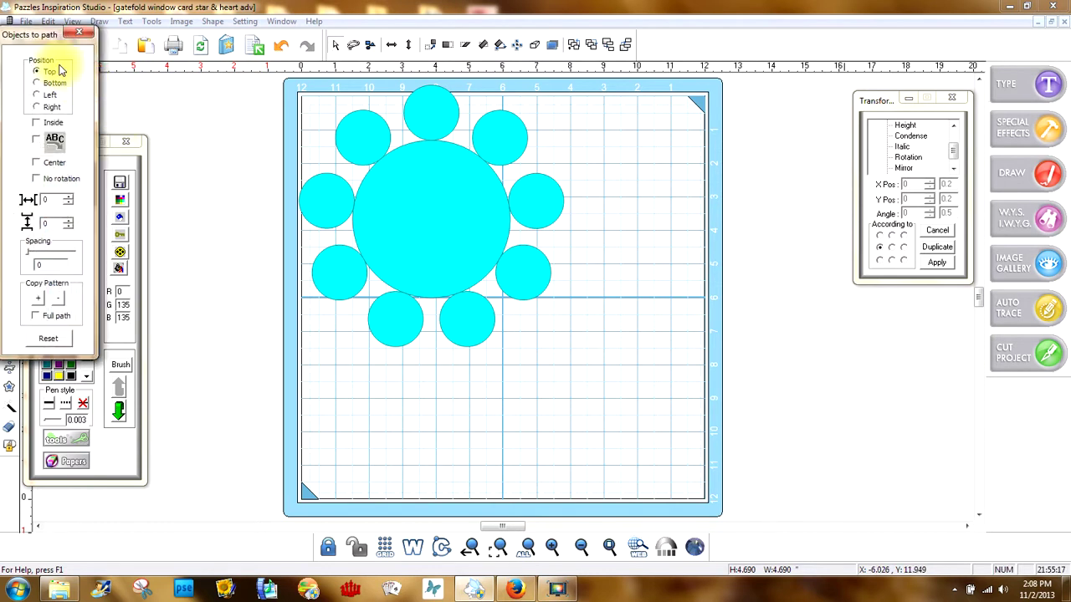
drag(32, 38, 201, 99)
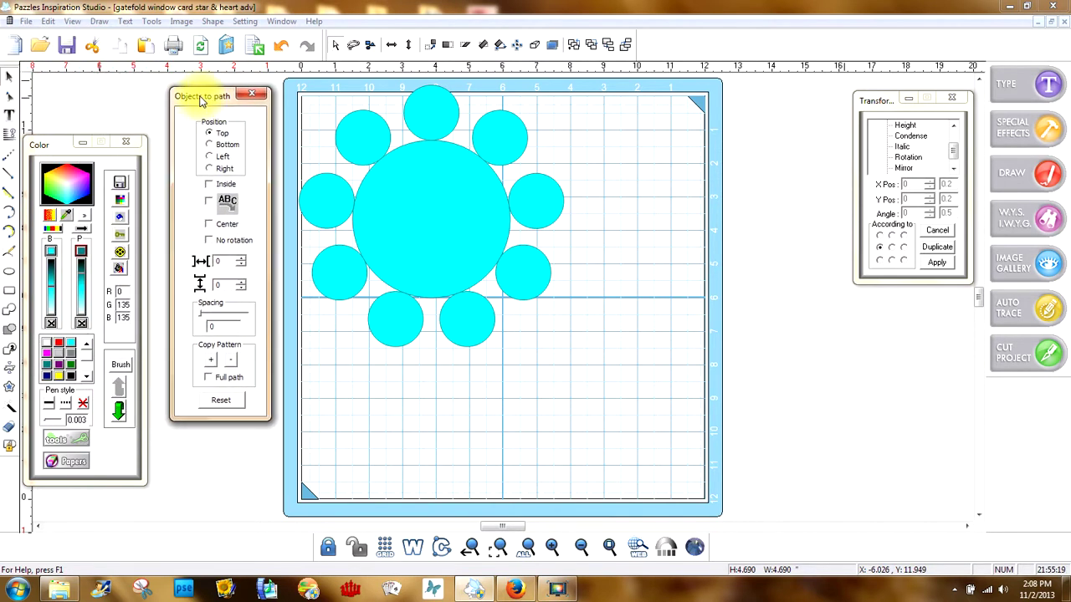
click(210, 225)
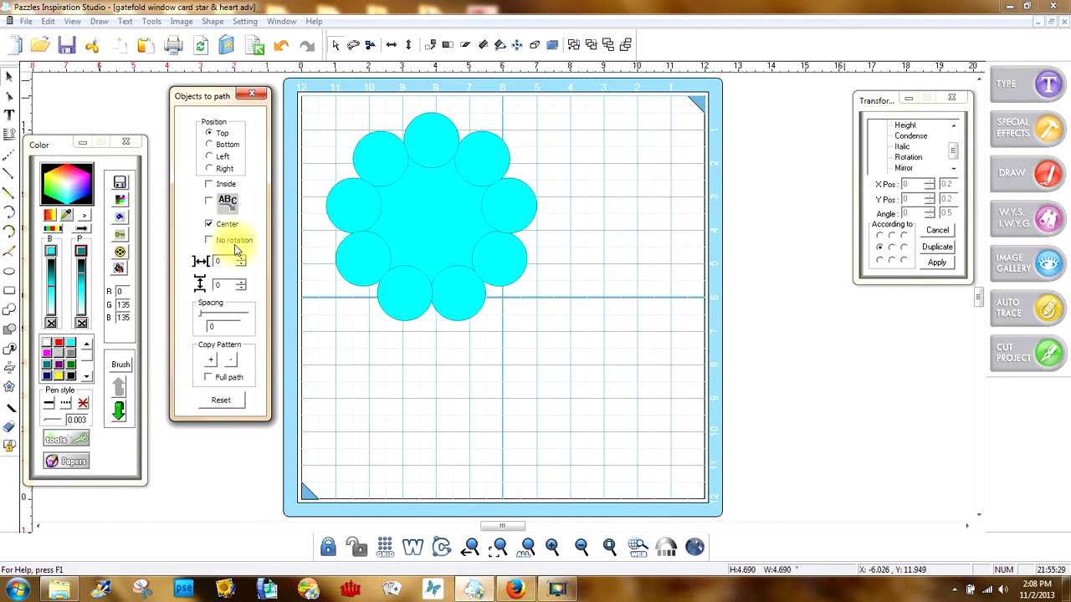
click(337, 334)
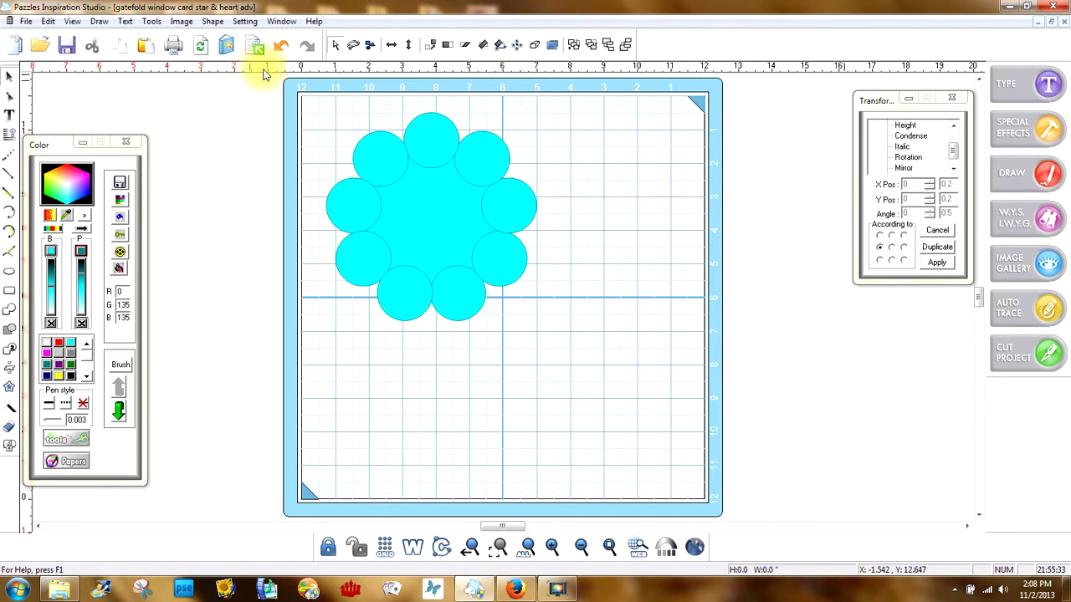
Delete the large centre circle, then select the ring circles and join them
scroll(527, 301, up, 1)
click(527, 302)
click(575, 390)
click(434, 229)
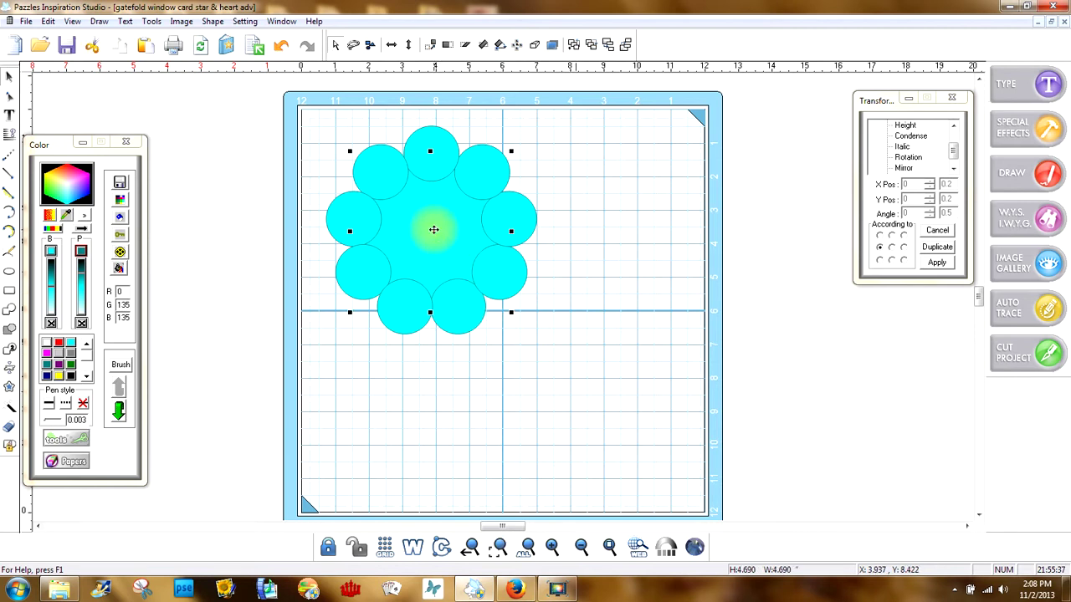
key(Delete)
drag(585, 365, 267, 95)
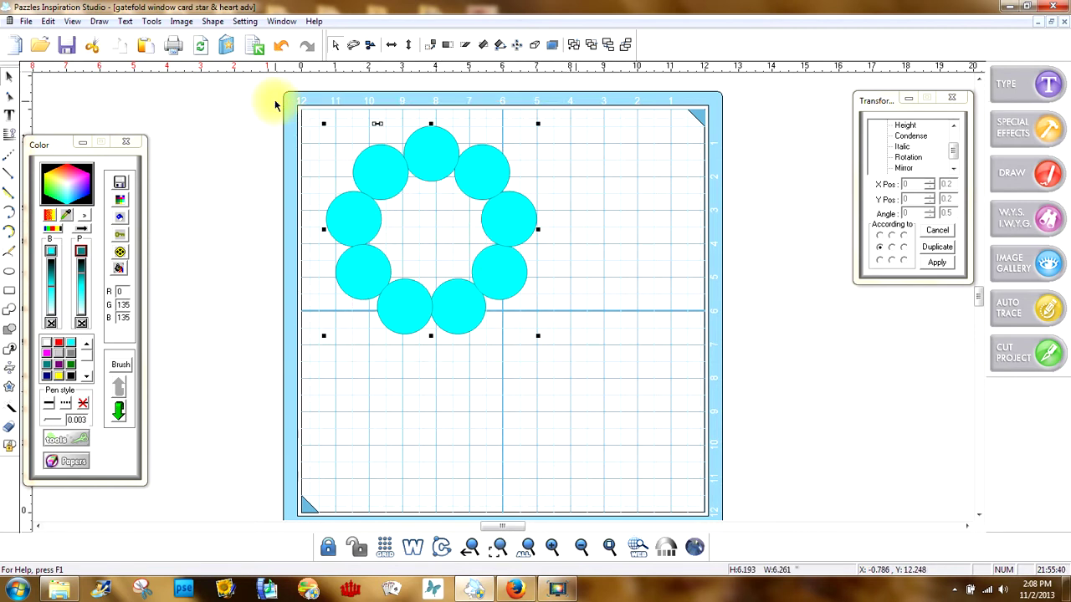
click(8, 310)
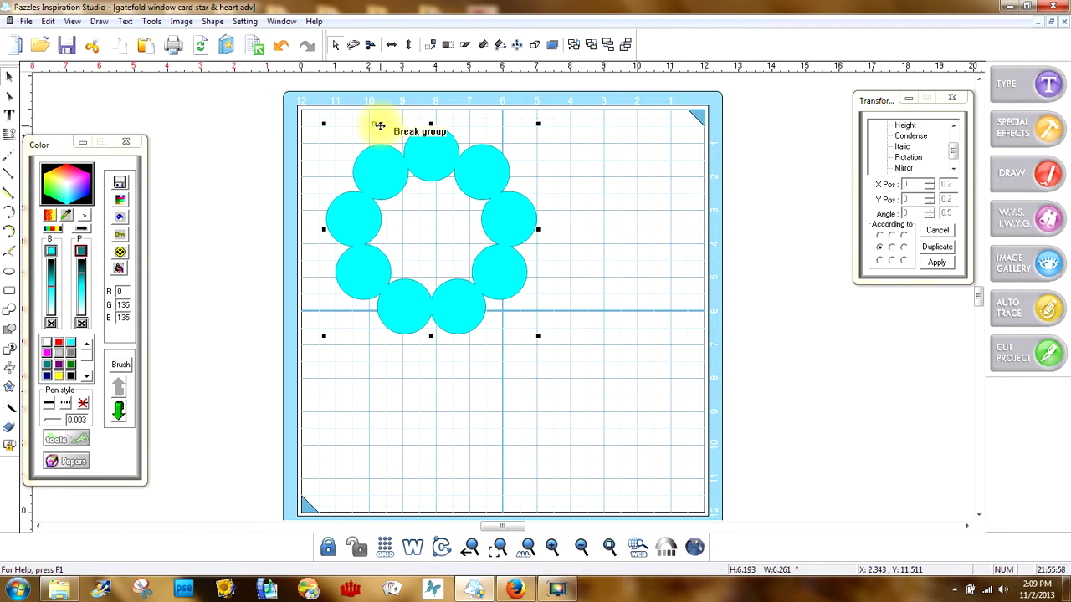
Break the ring's group apart, select all the circles and weld them with Ctrl+W
click(213, 22)
mouse_move(245, 193)
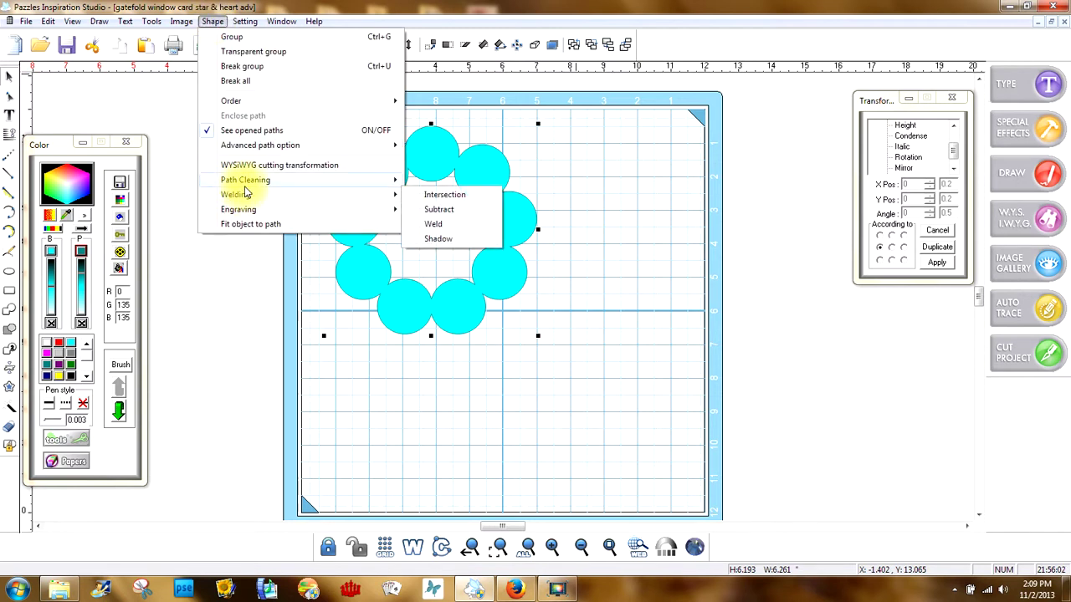
click(244, 72)
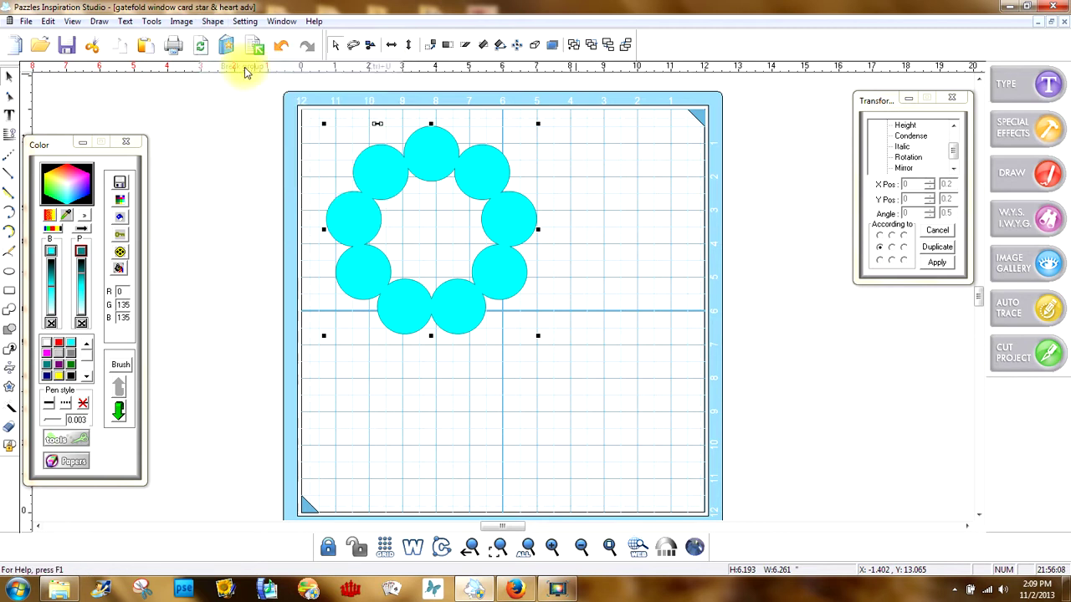
click(412, 174)
drag(292, 145, 539, 312)
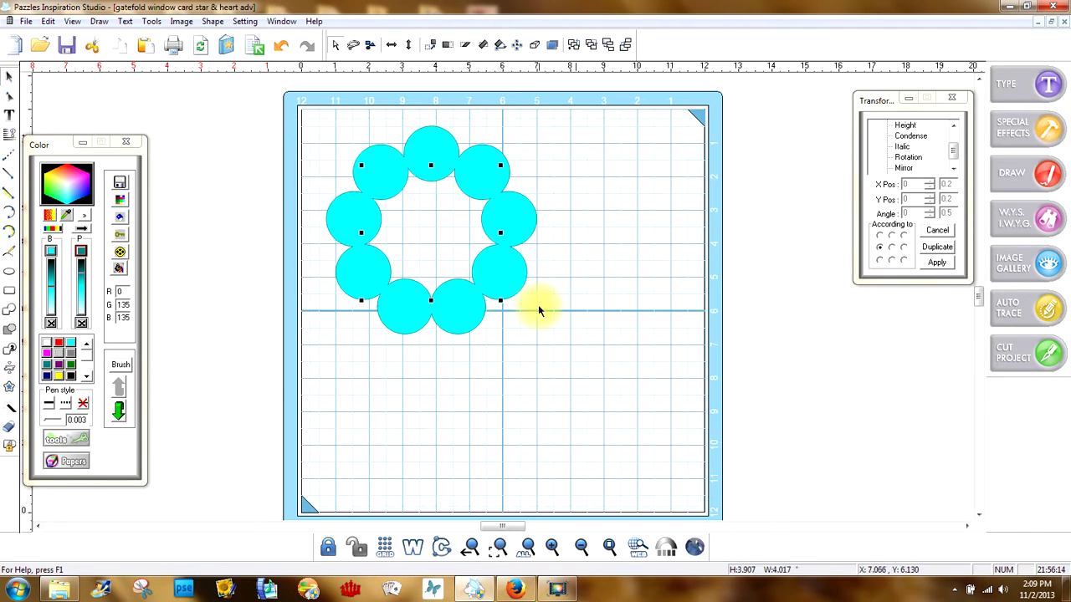
key(ctrl+w)
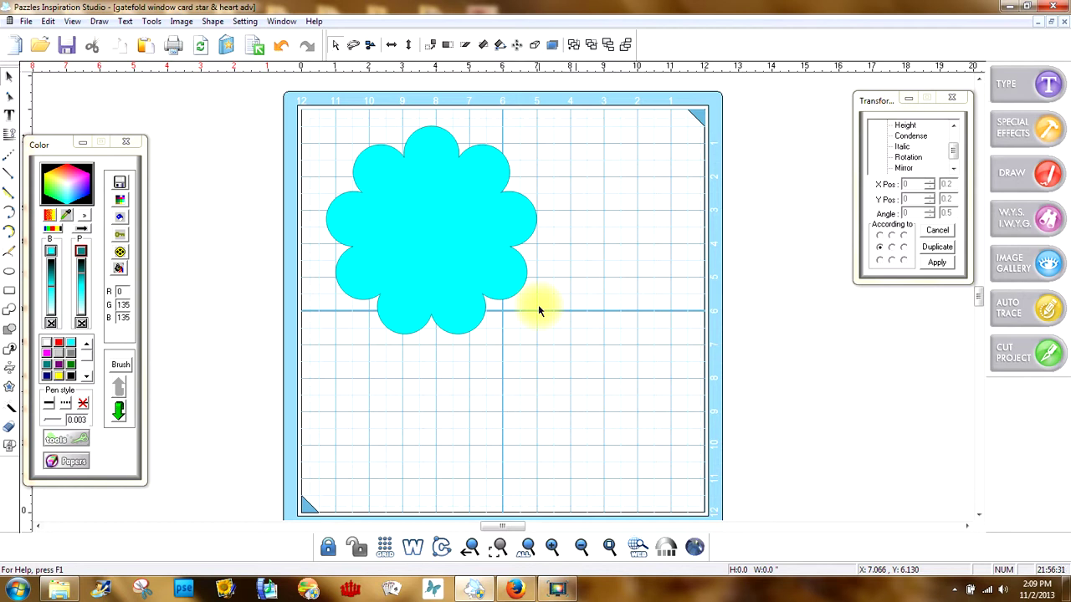
Set the flower's height to 6 inches in Transform and apply
click(437, 259)
click(905, 127)
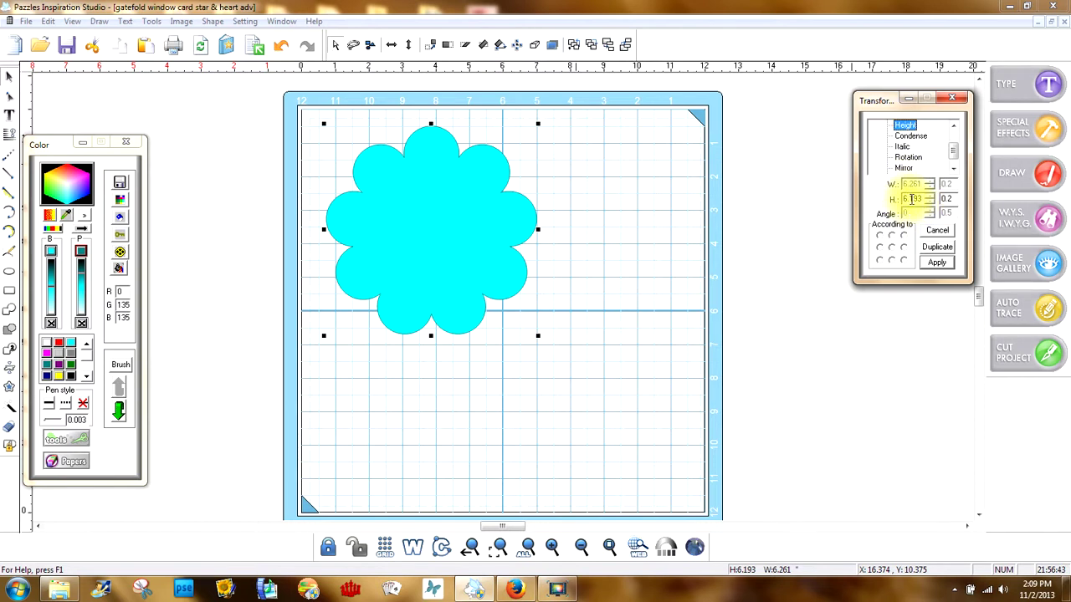
drag(910, 199, 927, 201)
key(BackSpace)
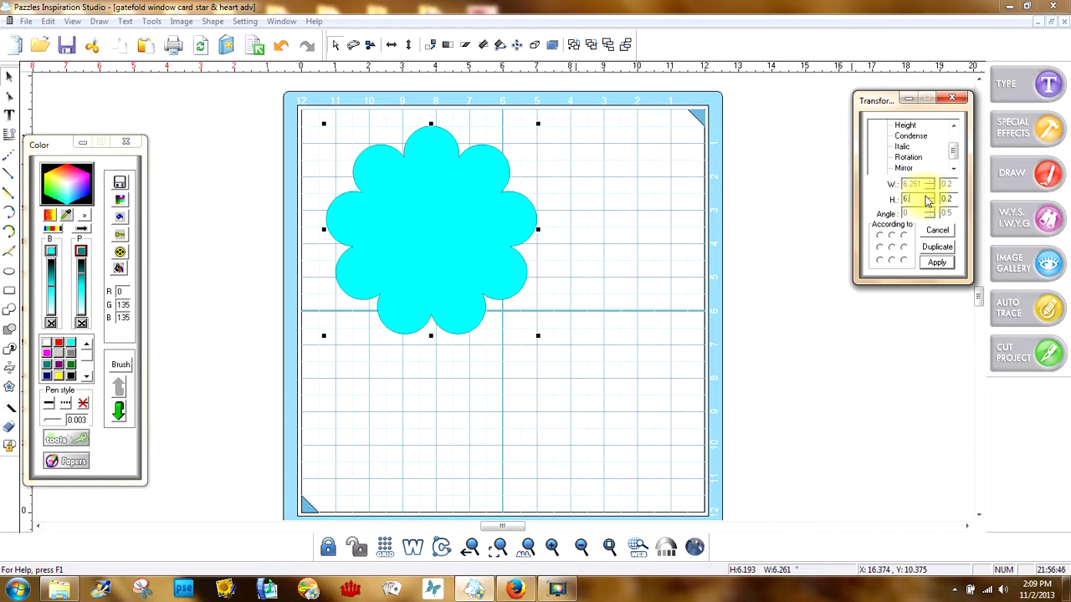
click(936, 263)
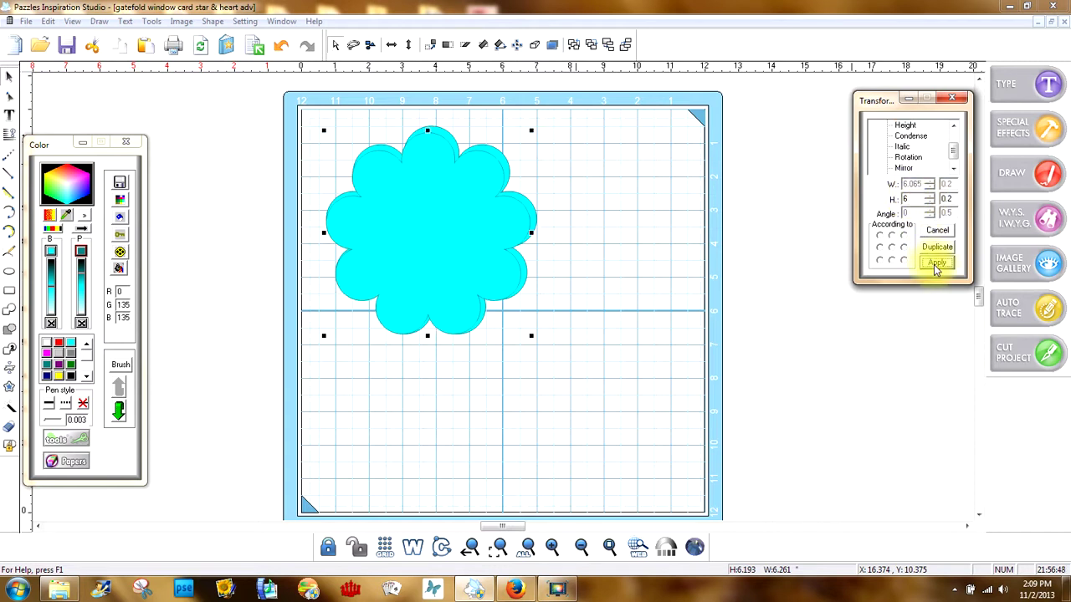
Move the overlapping extra flower copy aside and delete it
click(569, 238)
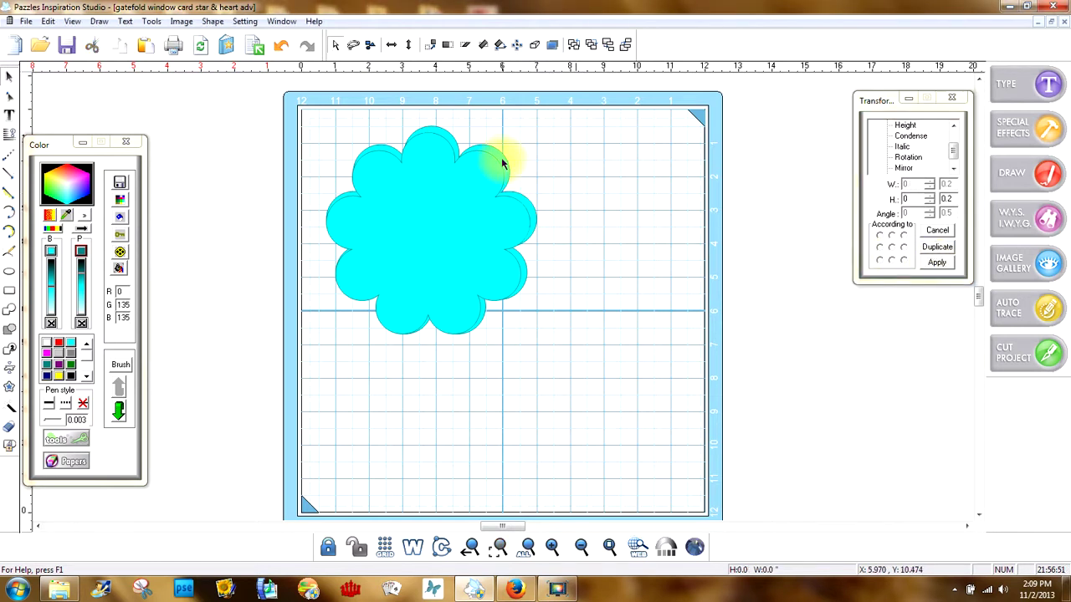
click(502, 161)
drag(492, 150, 621, 168)
key(Delete)
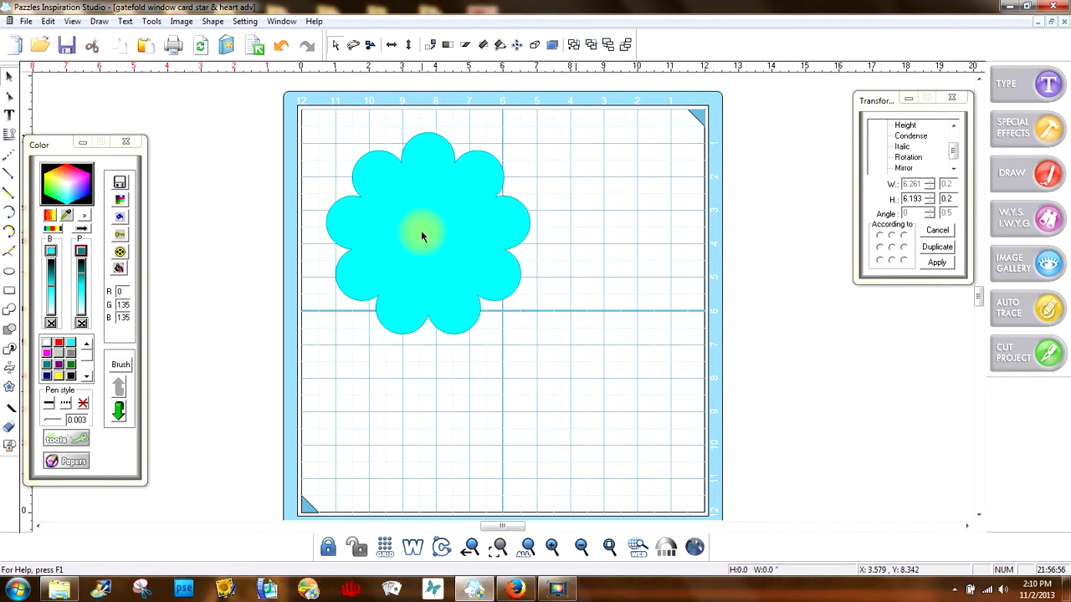
Set the remaining flower's width to 6 inches and apply
click(464, 243)
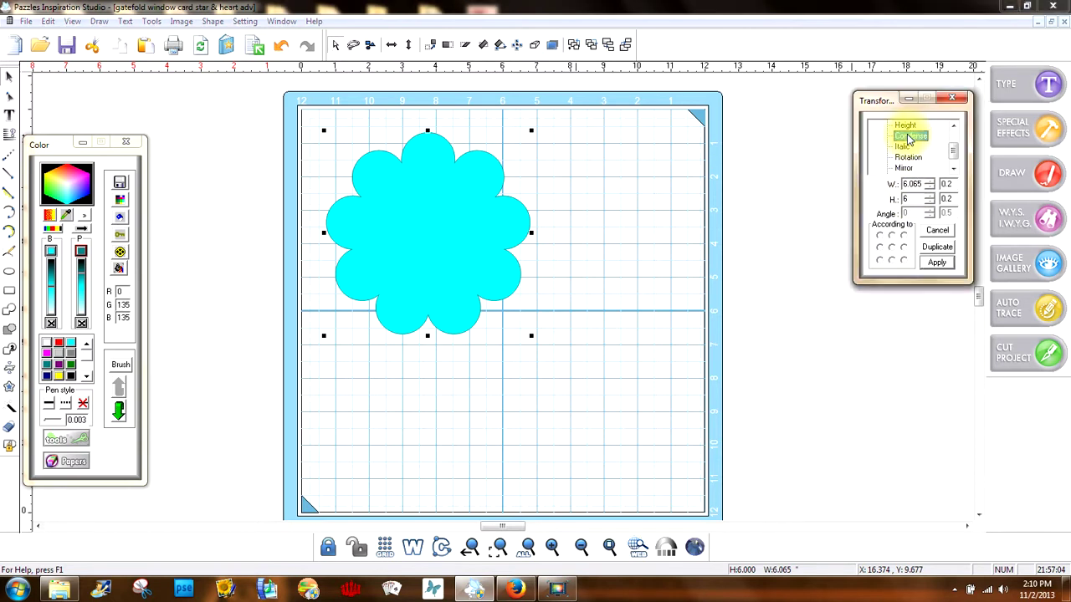
drag(910, 182, 929, 183)
key(BackSpace)
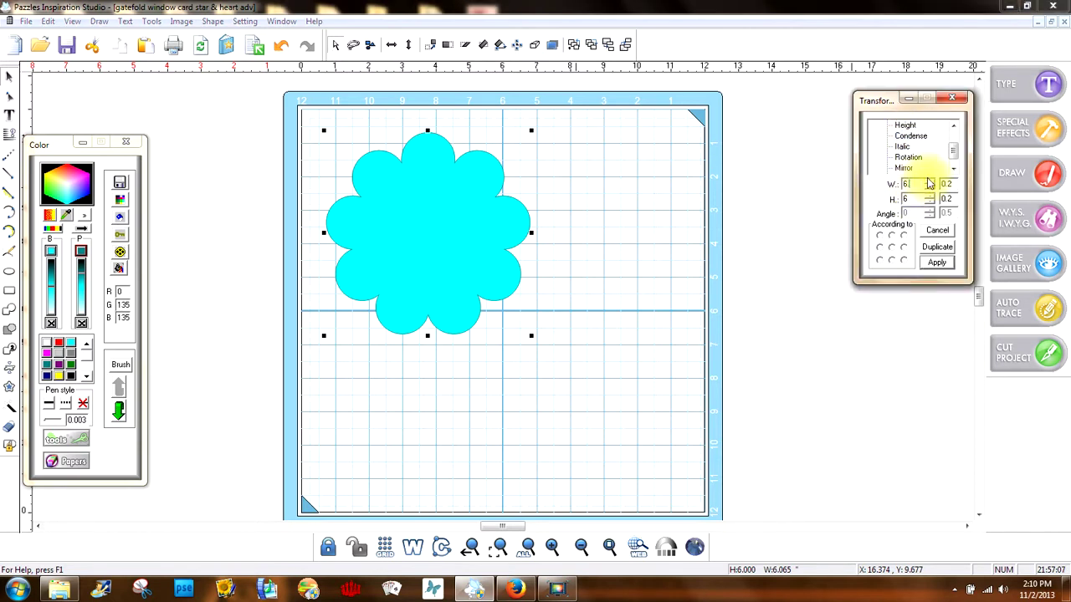
click(933, 261)
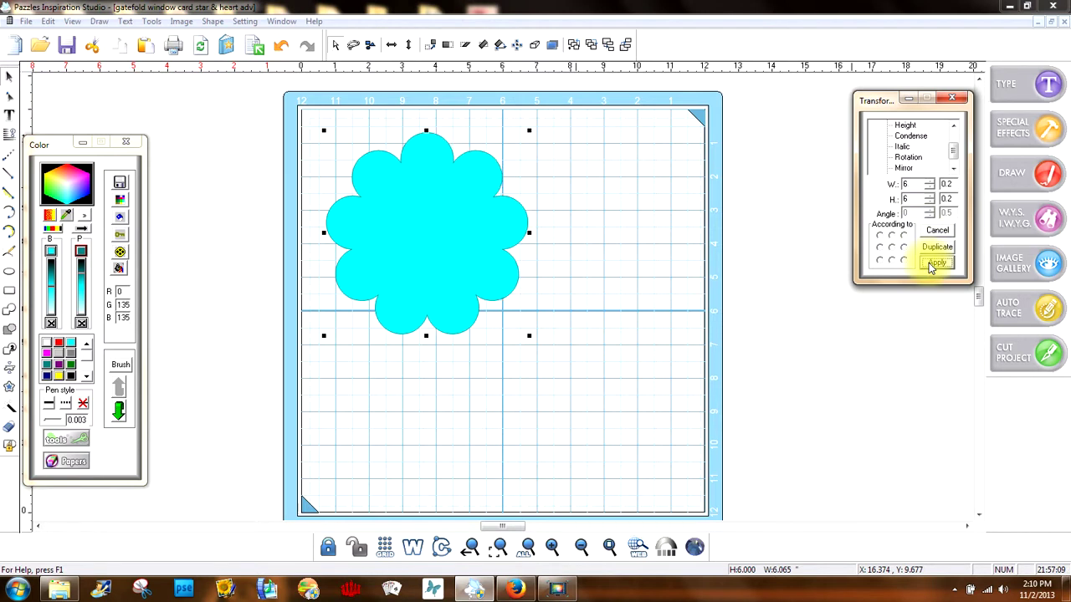
click(621, 239)
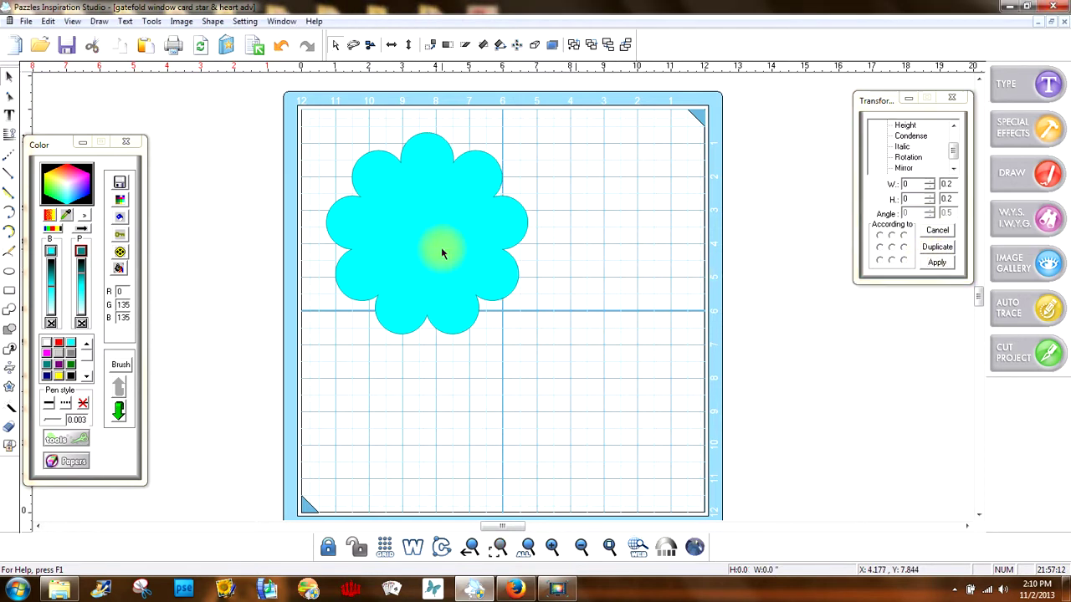